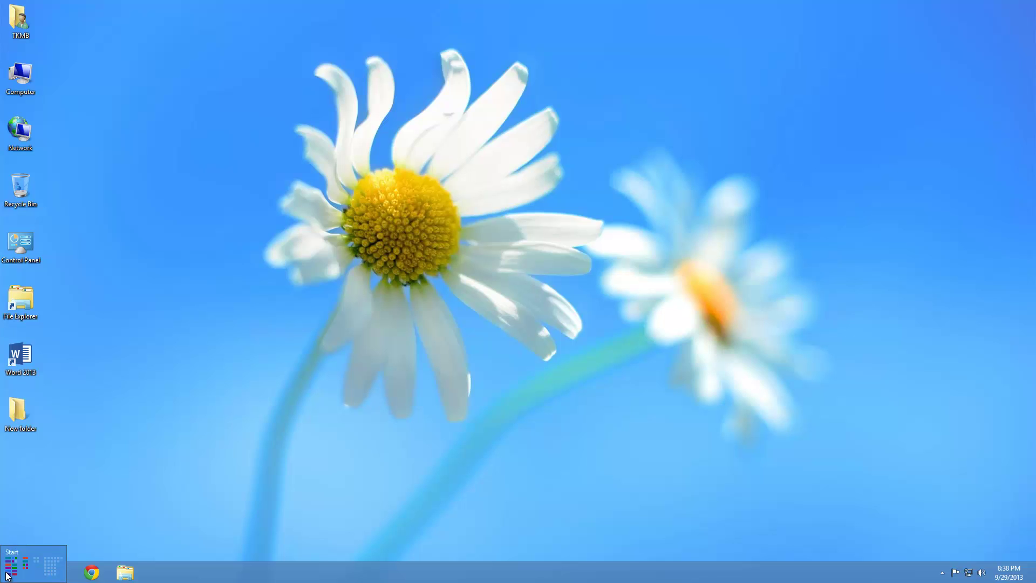
click(3, 580)
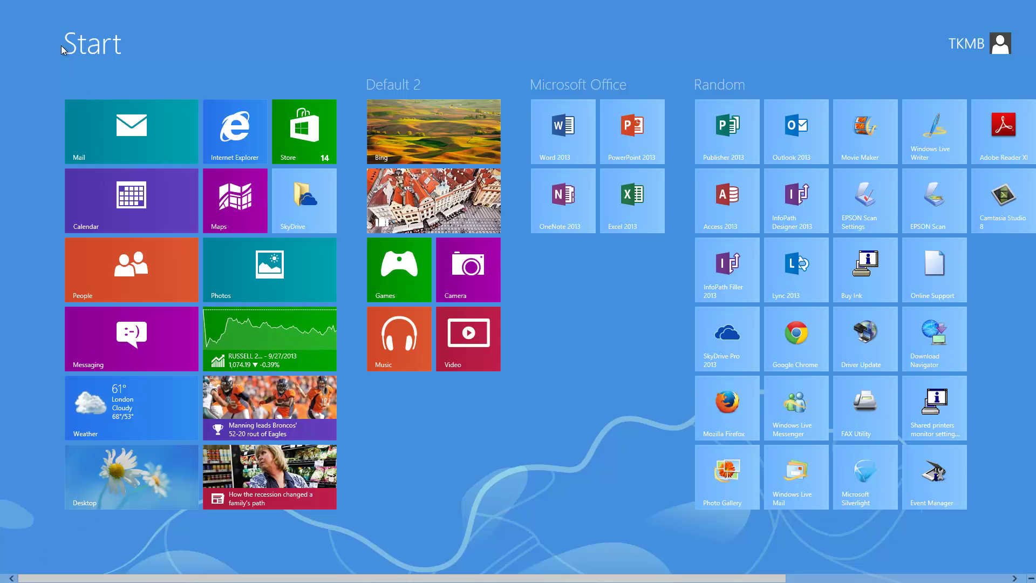
click(2, 5)
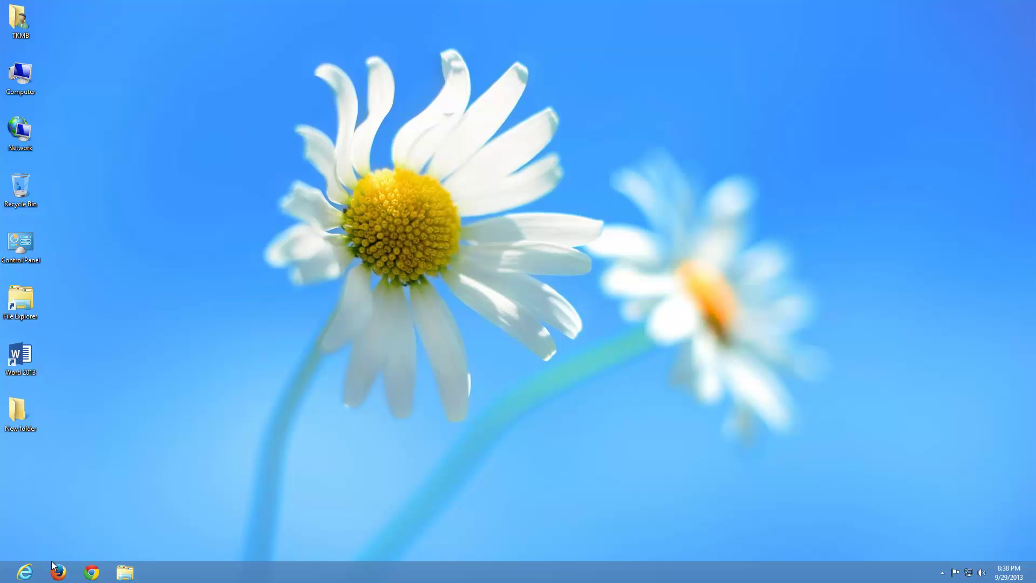
click(57, 572)
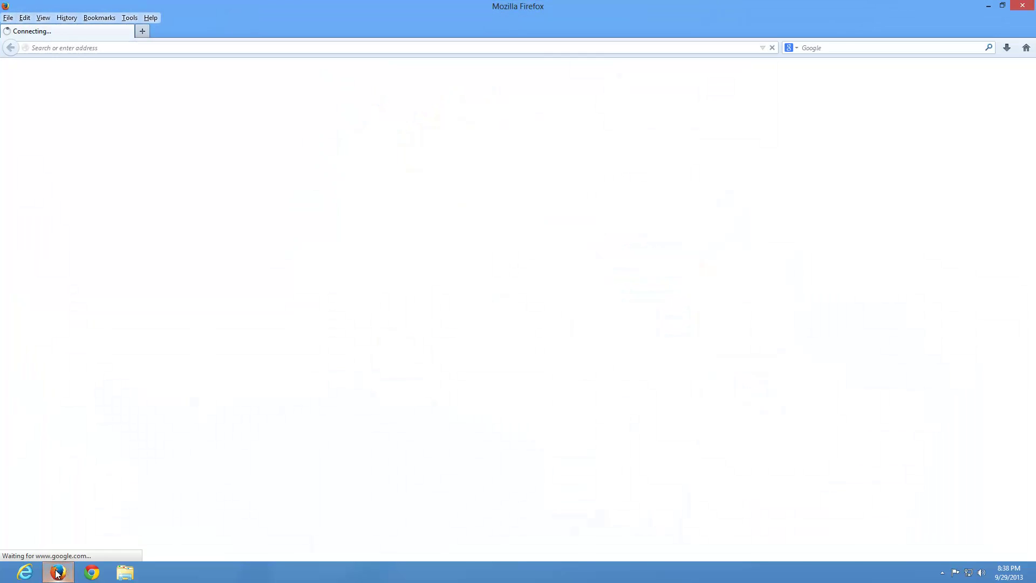
click(111, 48)
key(BackSpace)
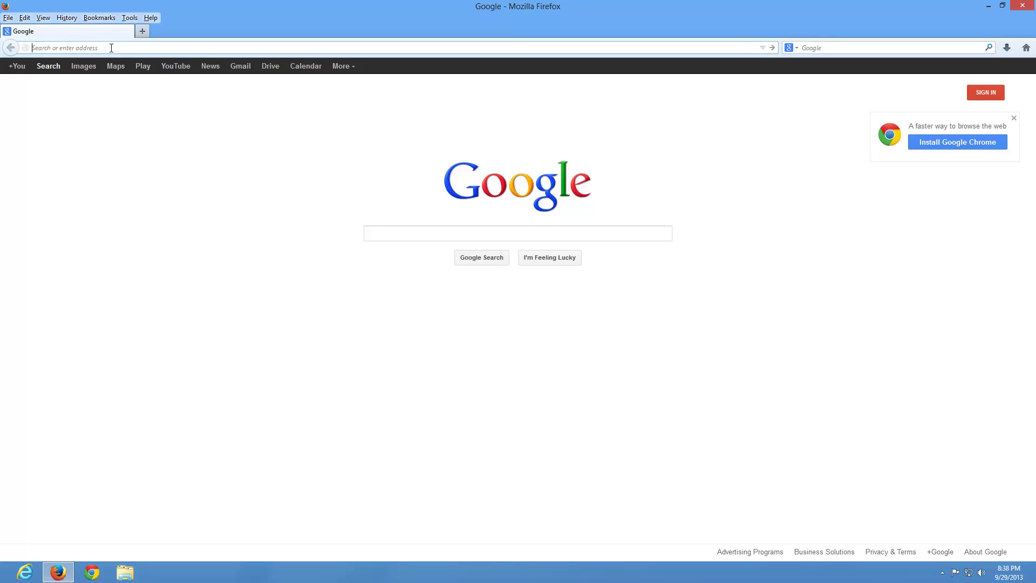
text(www.cnet.com)
Load CNET and go to its Windows Software downloads section.
key(Return)
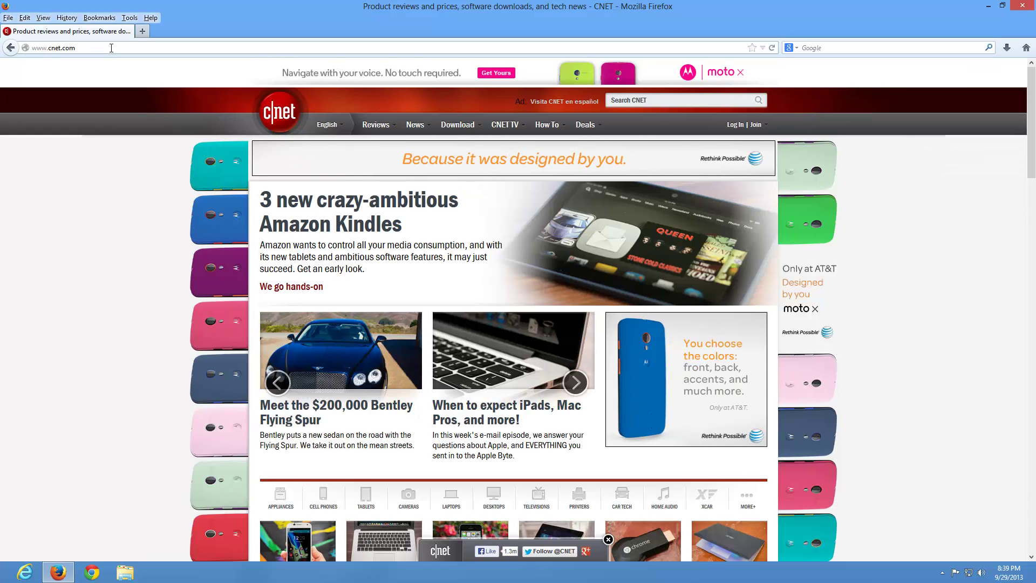
mouse_move(462, 126)
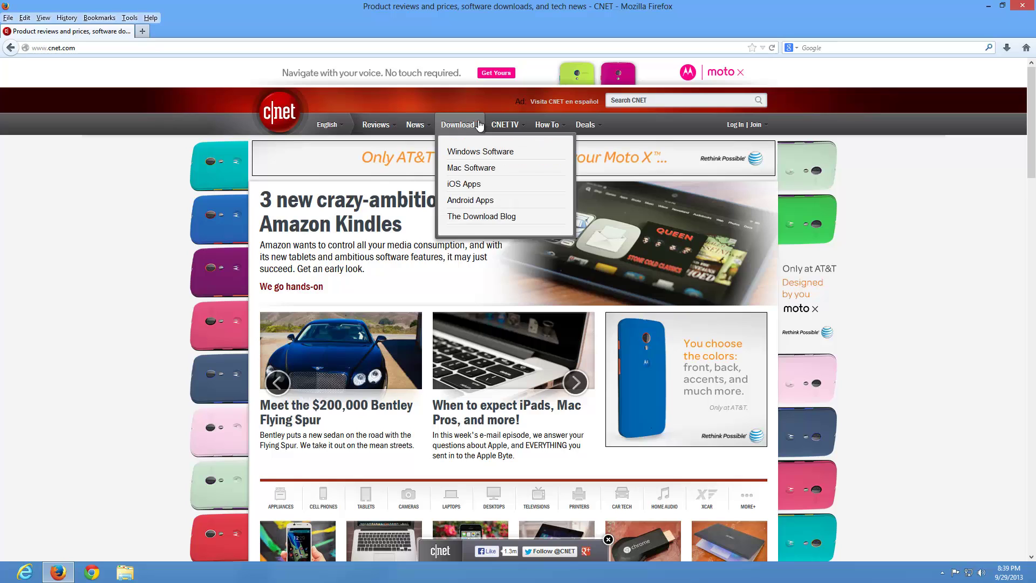
click(468, 156)
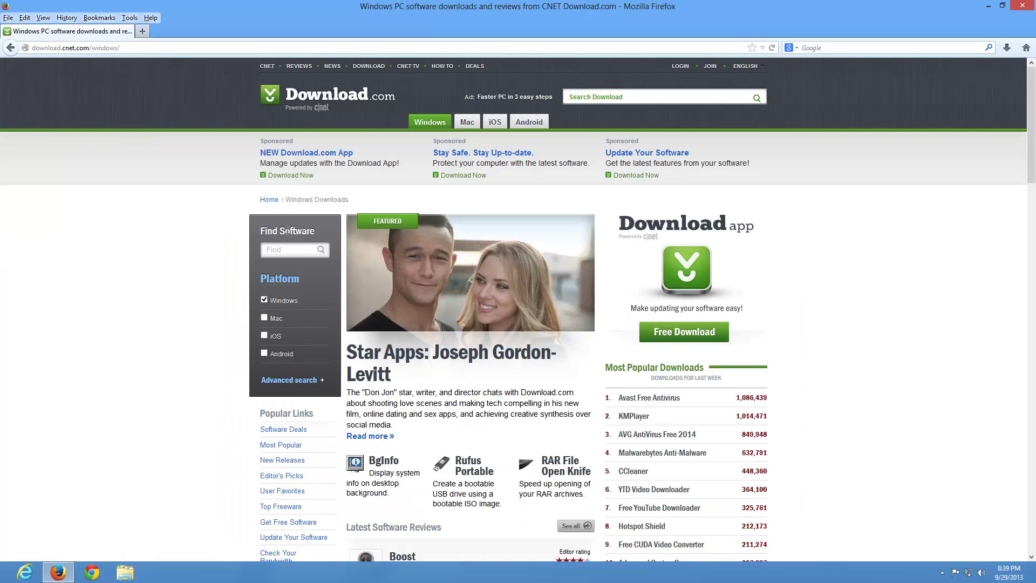
Search the Windows downloads for 'start menu 8' and scroll to the results.
click(280, 248)
text(star menu 8)
click(326, 253)
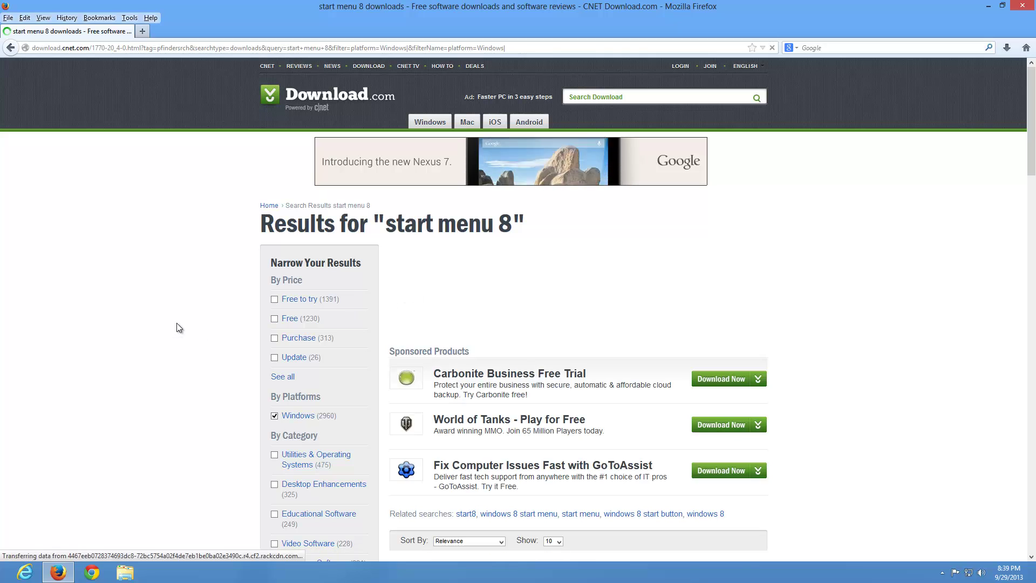
scroll(176, 323, down, 5)
scroll(177, 328, down, 2)
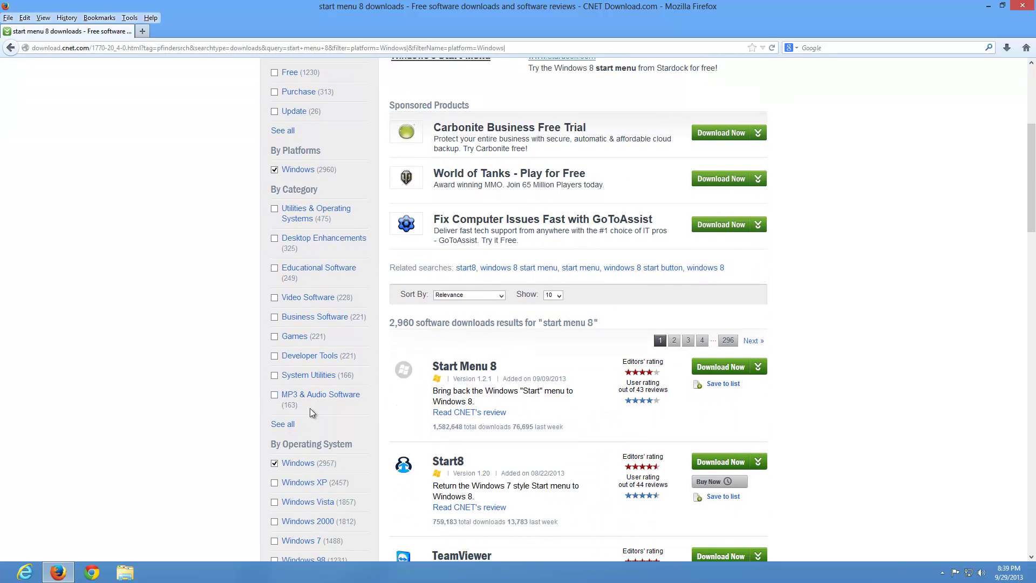
Open the Start Menu 8 result and start downloading startmenu-setup.exe (5.6 MB).
click(473, 372)
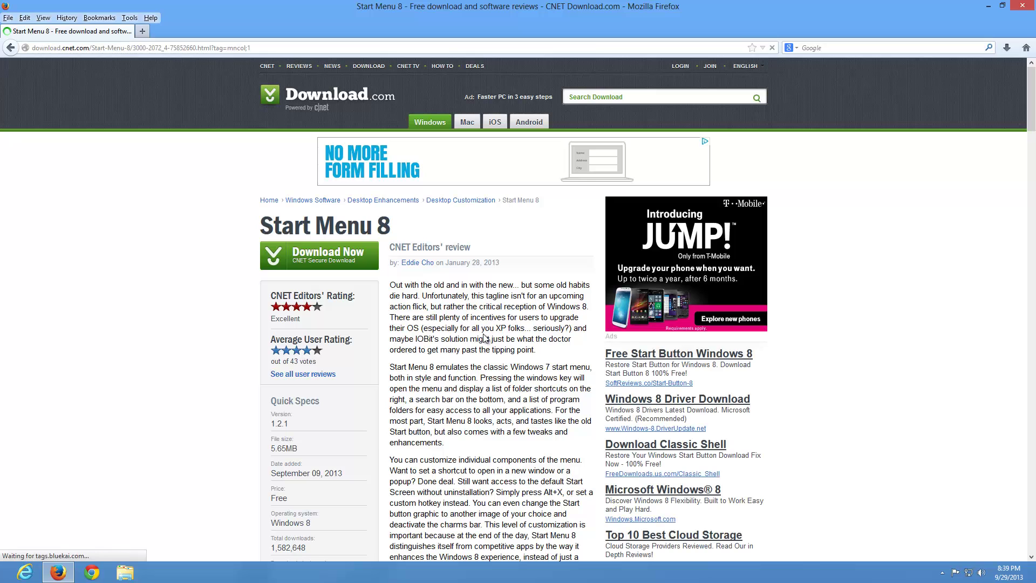
scroll(483, 371, down, 6)
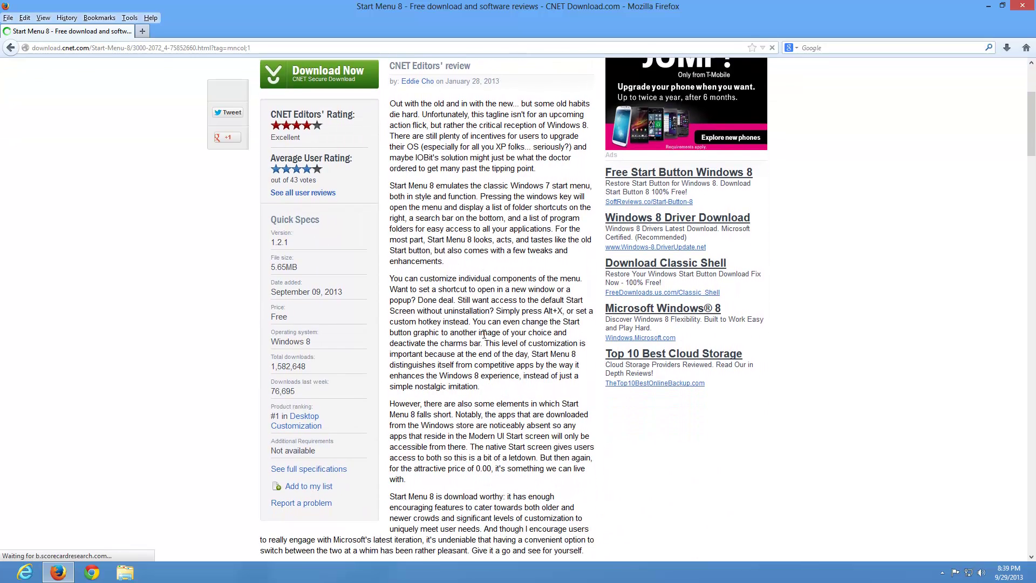
scroll(484, 335, up, 6)
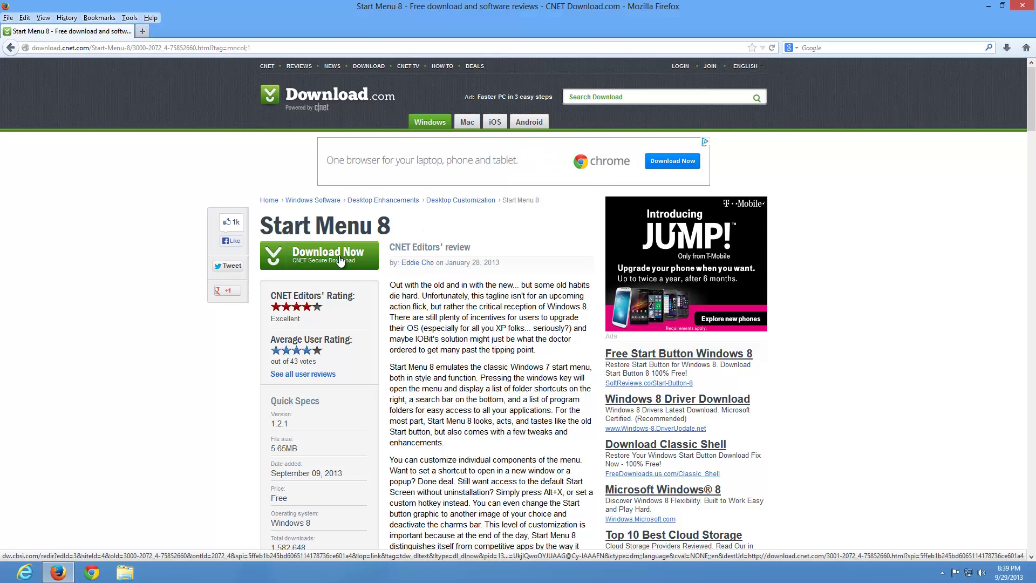
click(327, 261)
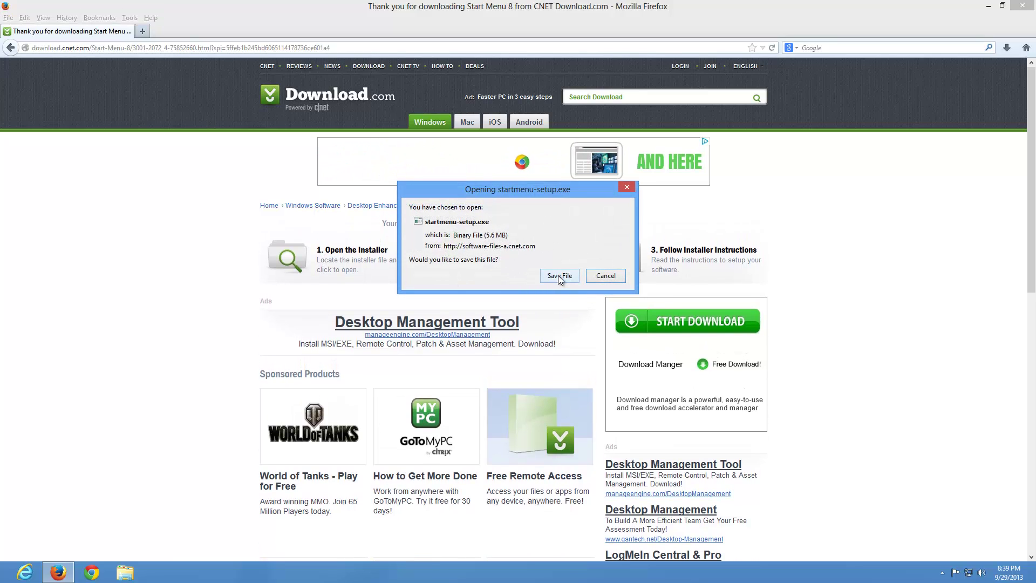
Save startmenu-setup.exe and run it from Firefox's Downloads list to launch the v1.2 setup wizard.
click(558, 275)
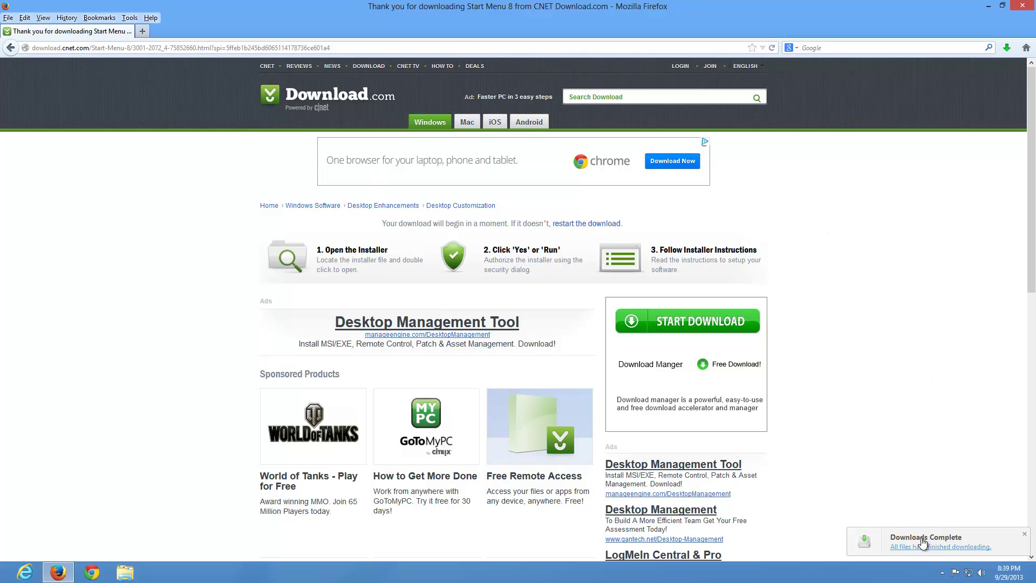
click(1007, 50)
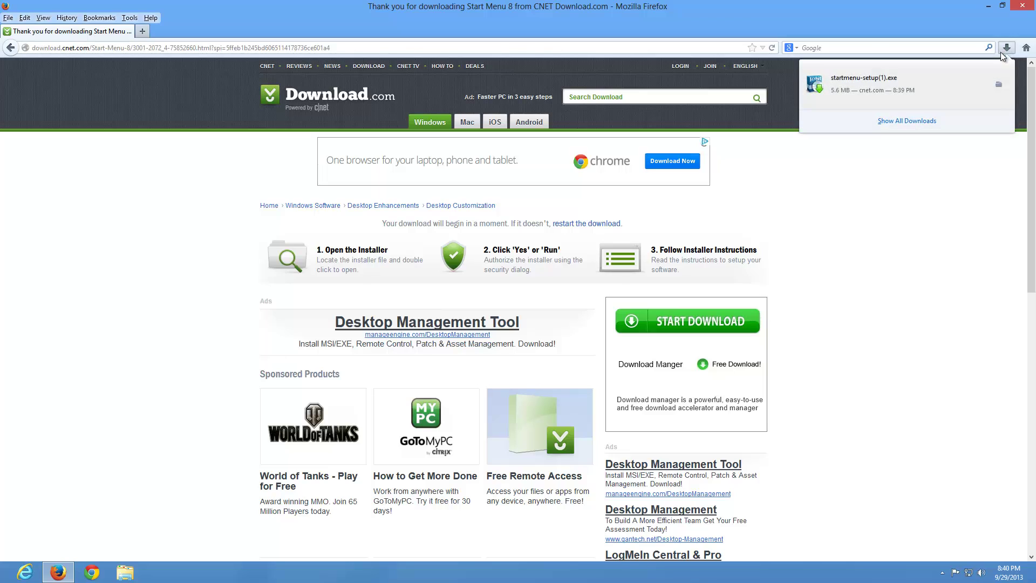
click(867, 85)
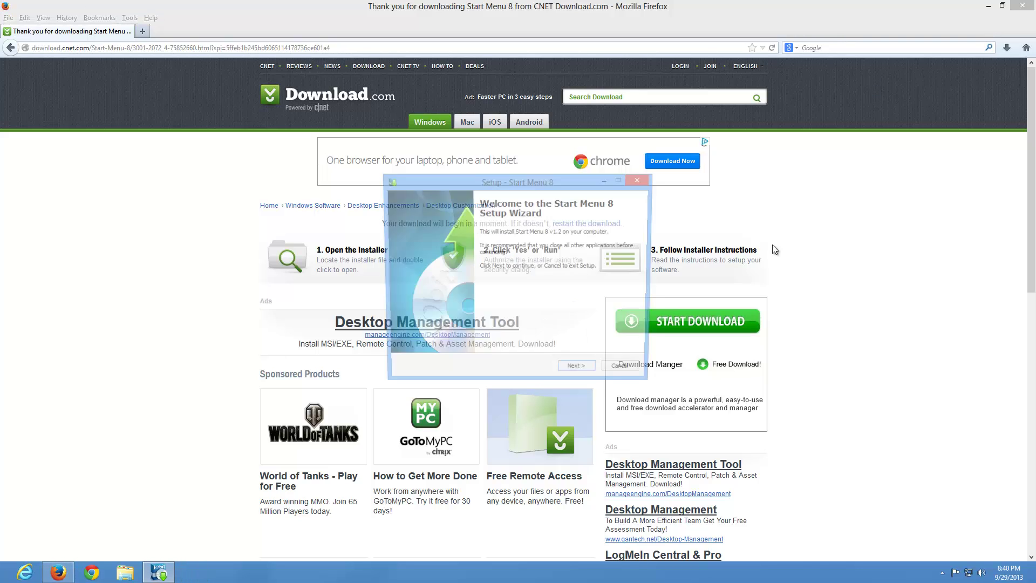
Close Firefox, scroll through and accept the licence, and install to the default path.
click(1029, 4)
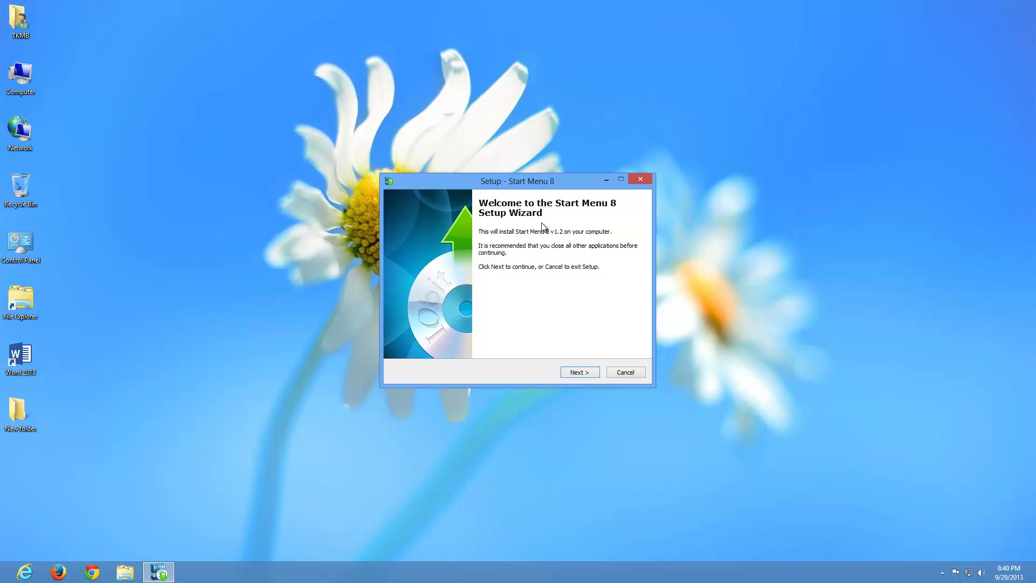
click(581, 373)
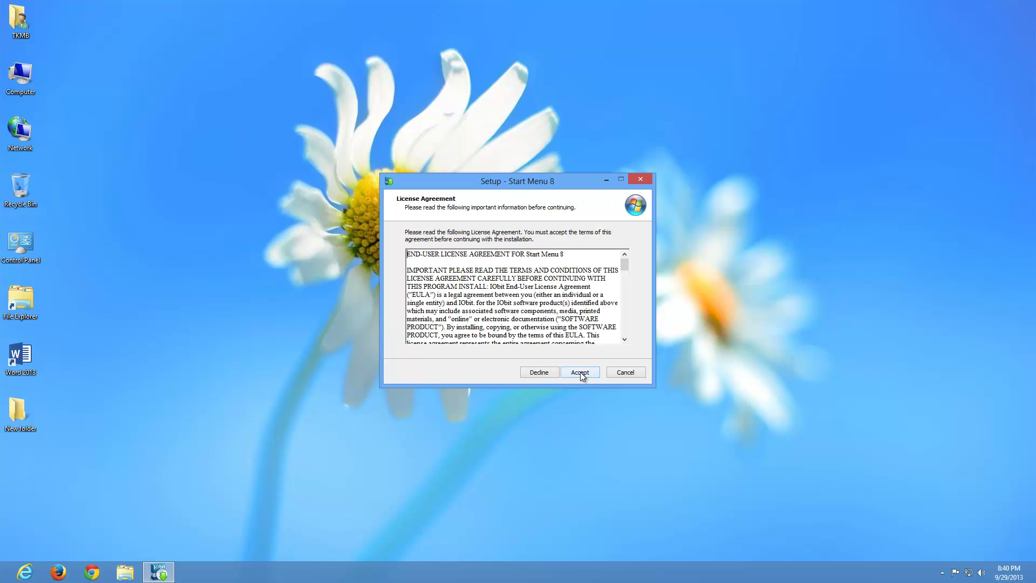
drag(627, 263, 625, 337)
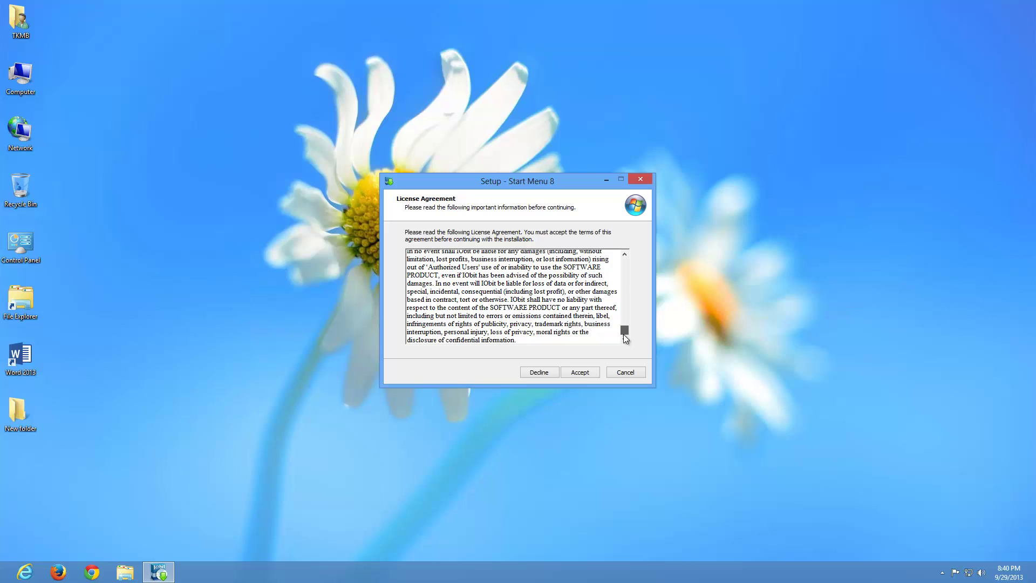
click(581, 372)
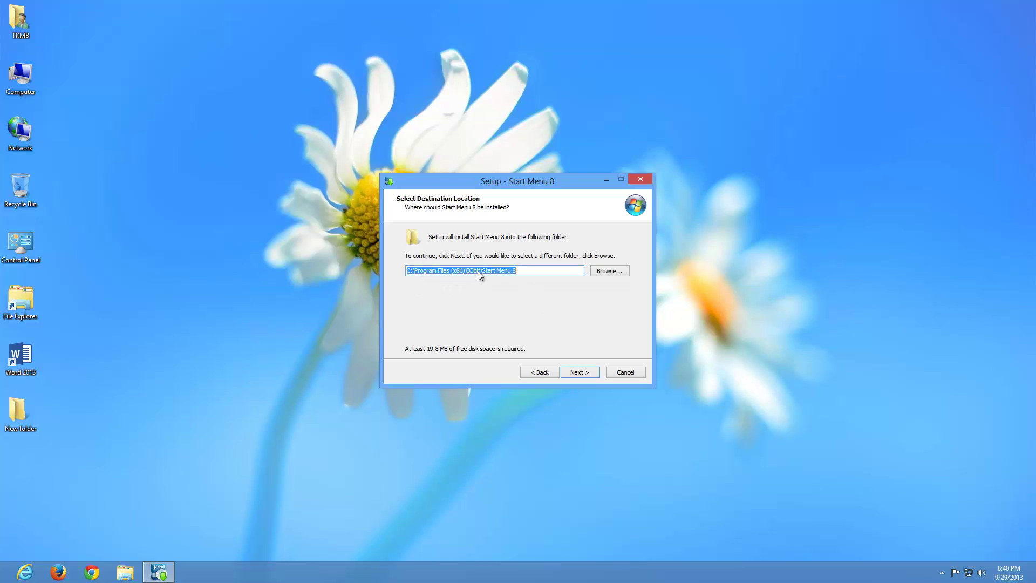
click(584, 378)
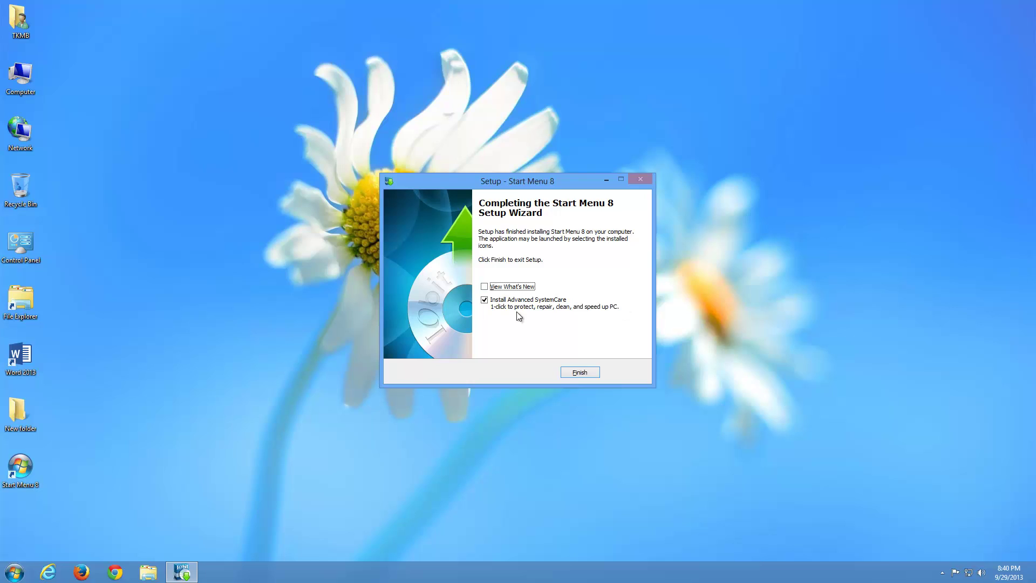
Untick Install Advanced SystemCare and finish the Start Menu 8 setup wizard.
click(488, 302)
click(580, 373)
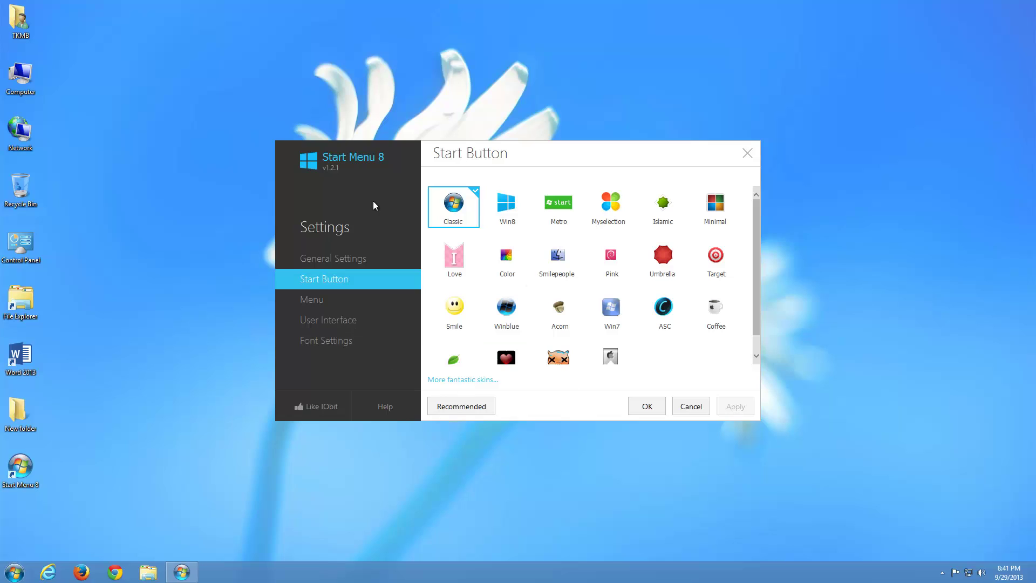
click(645, 410)
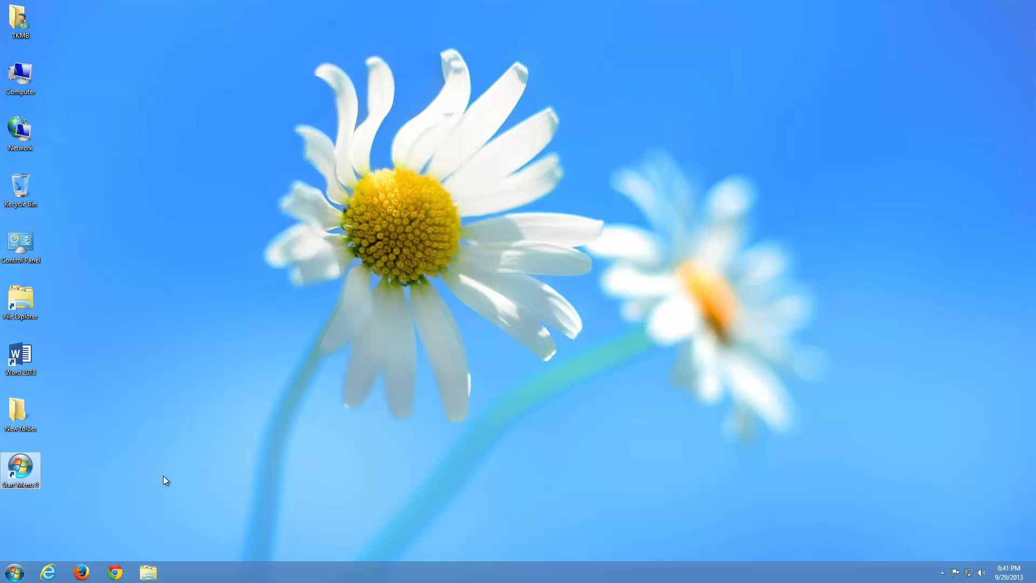
key(Delete)
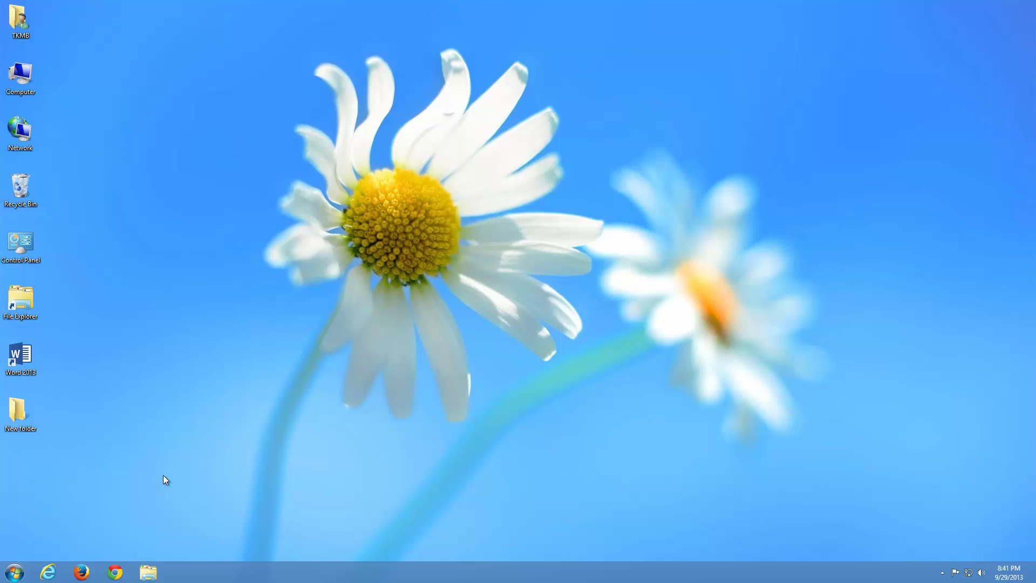
Open the classic Start menu and scroll through All Programs, including MetroApps.
click(15, 573)
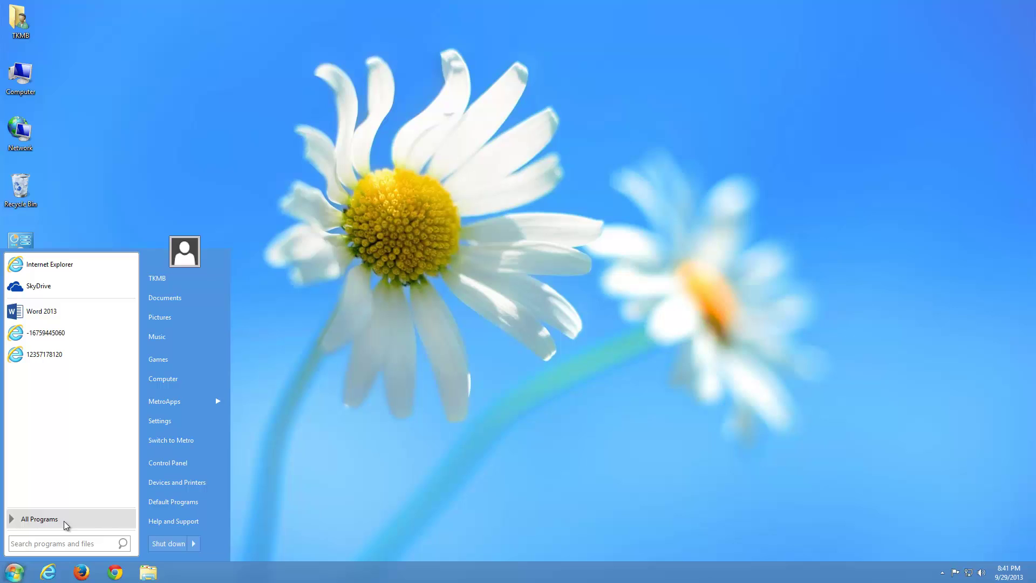
click(29, 522)
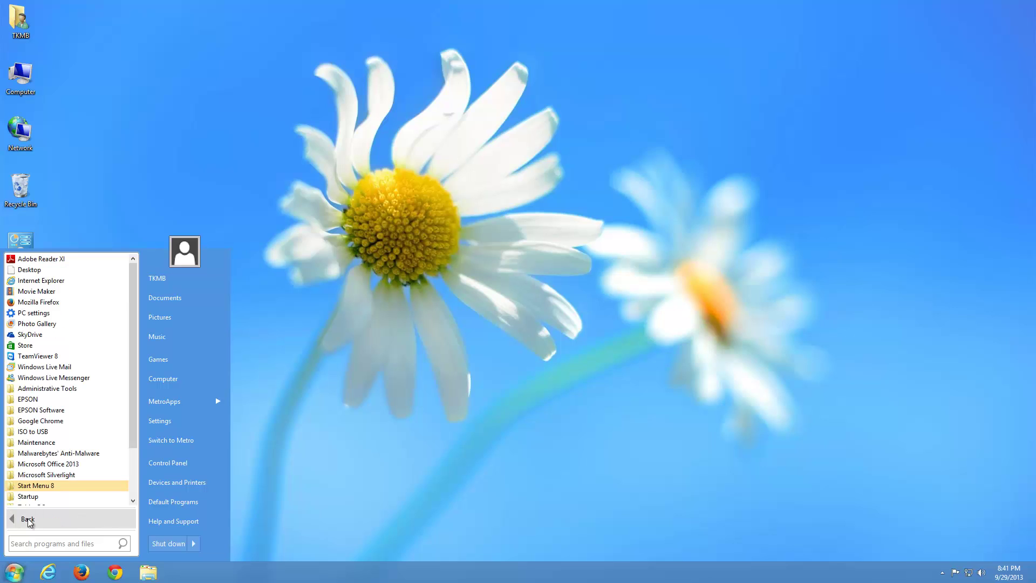
scroll(131, 478, down, 2)
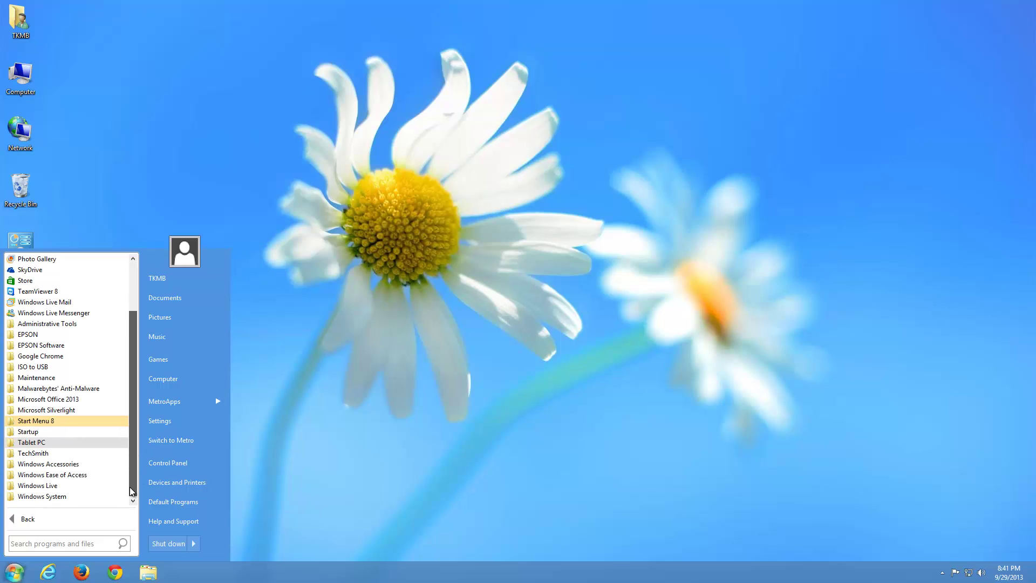
scroll(132, 483, up, 2)
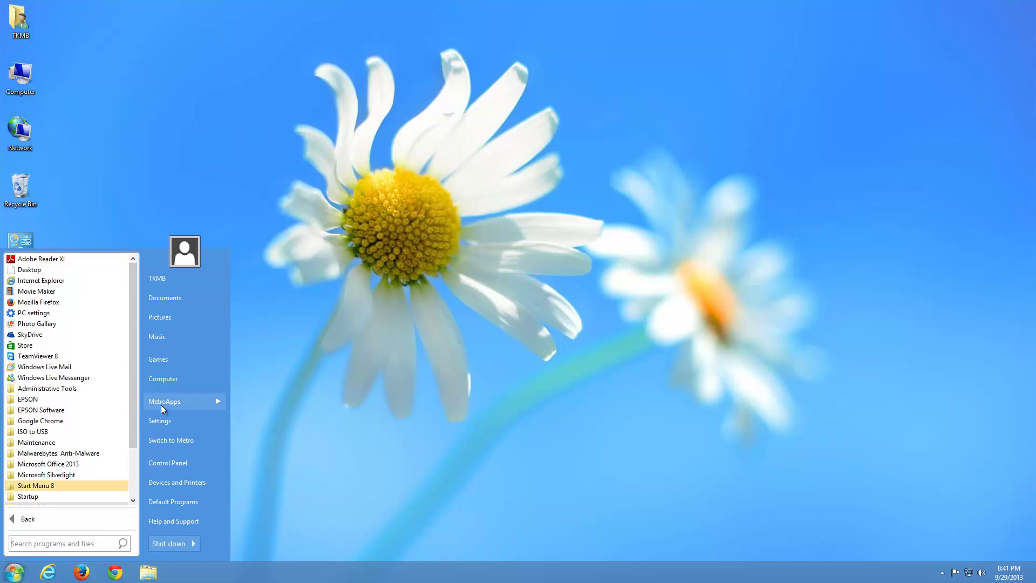
mouse_move(158, 405)
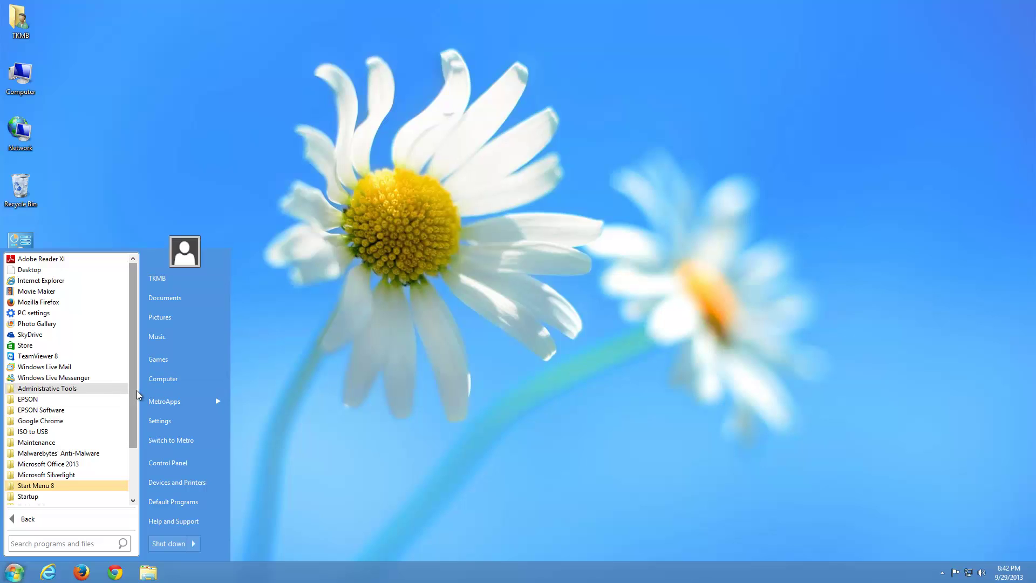
scroll(135, 402, down, 2)
scroll(139, 438, up, 2)
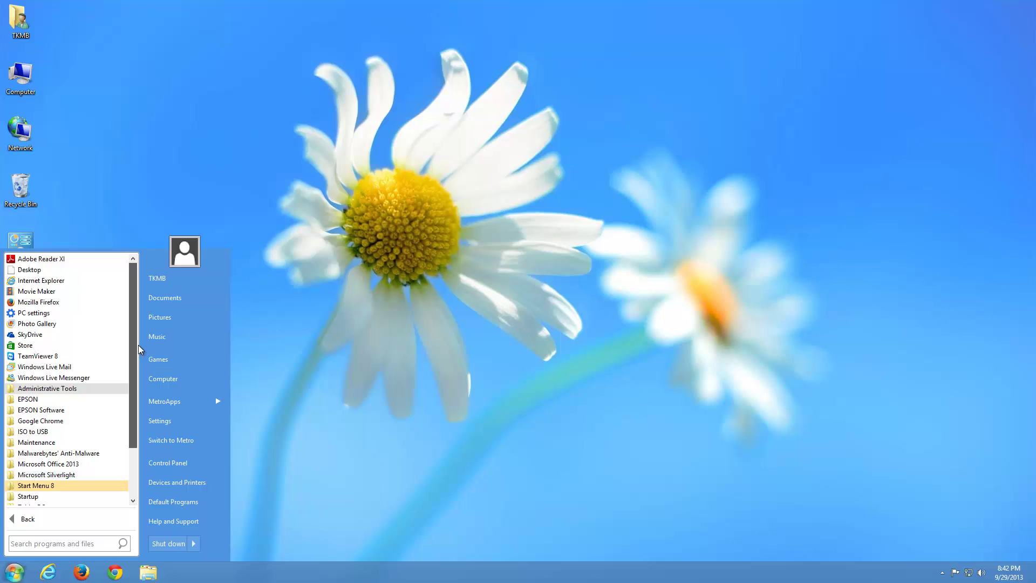
scroll(139, 346, down, 1)
Check the Shut down power options, then search 'run' and open and close the Run dialog.
click(58, 544)
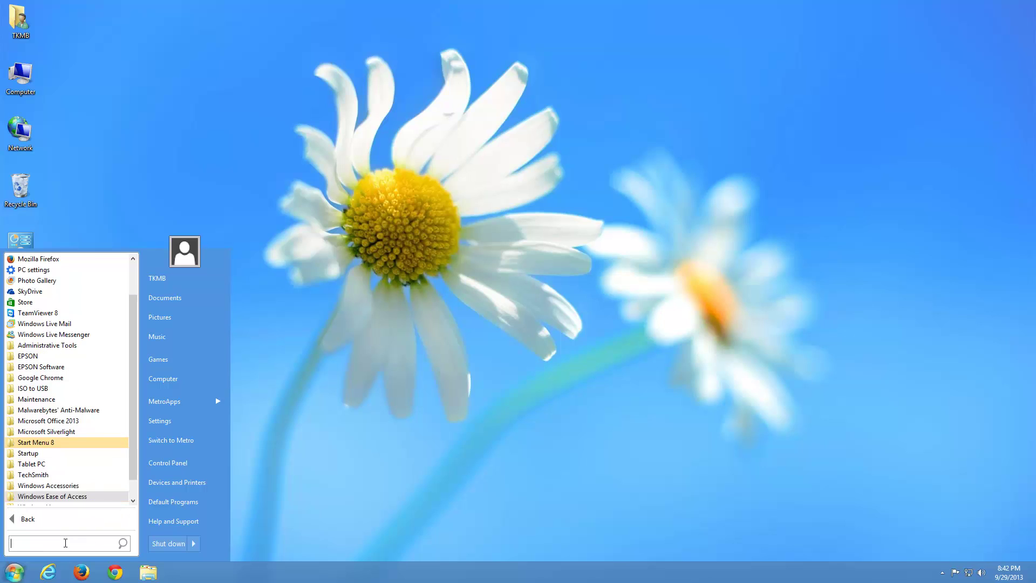
click(194, 544)
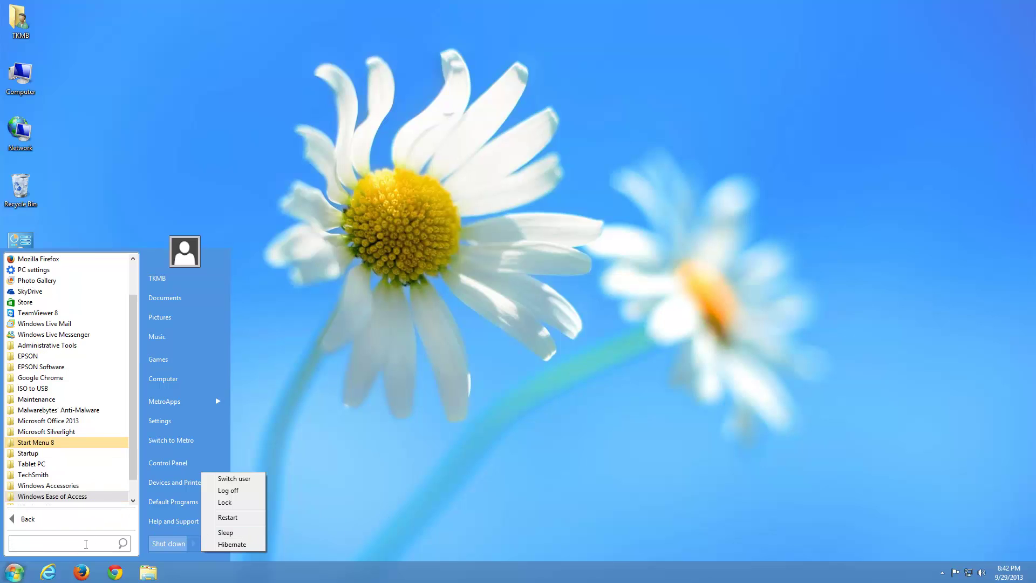
click(85, 544)
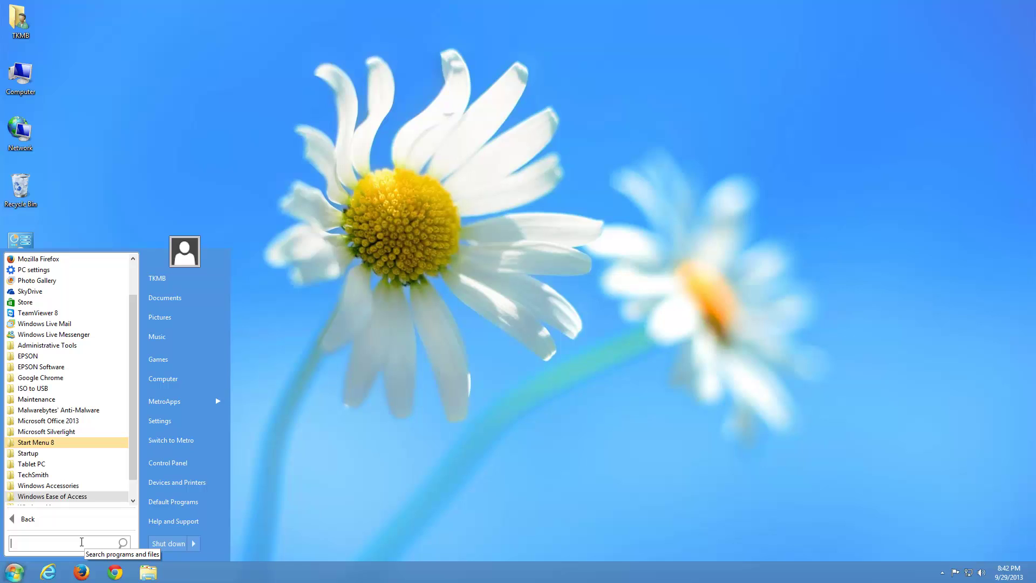
text(run)
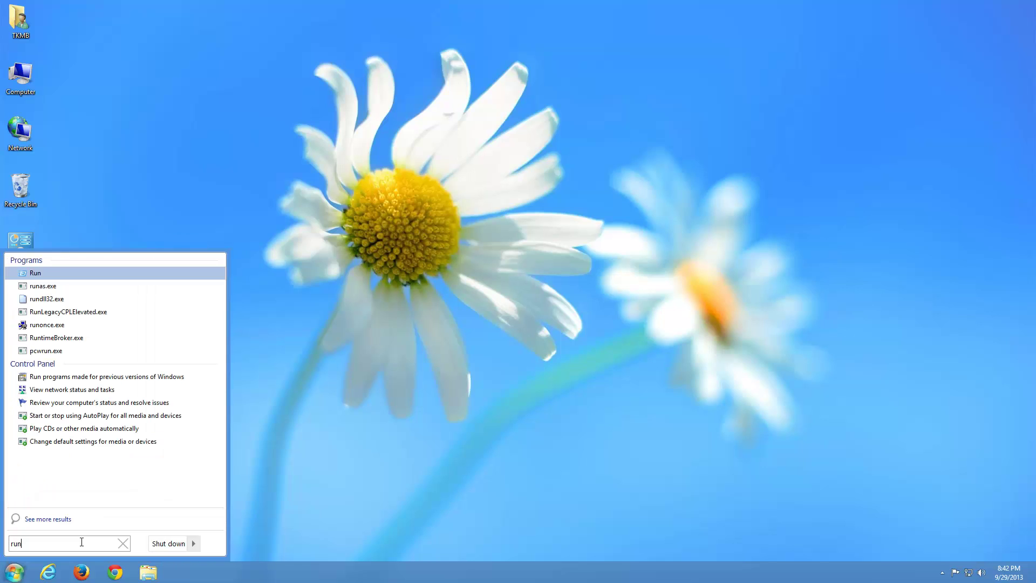
click(35, 274)
click(215, 453)
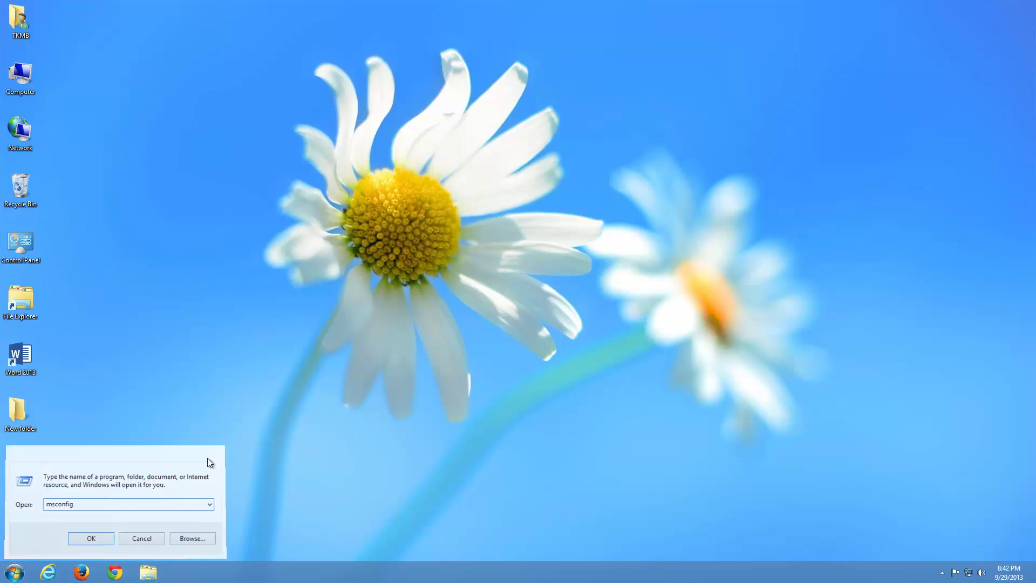
Reopen the classic Start menu and scroll its All Programs list.
click(13, 573)
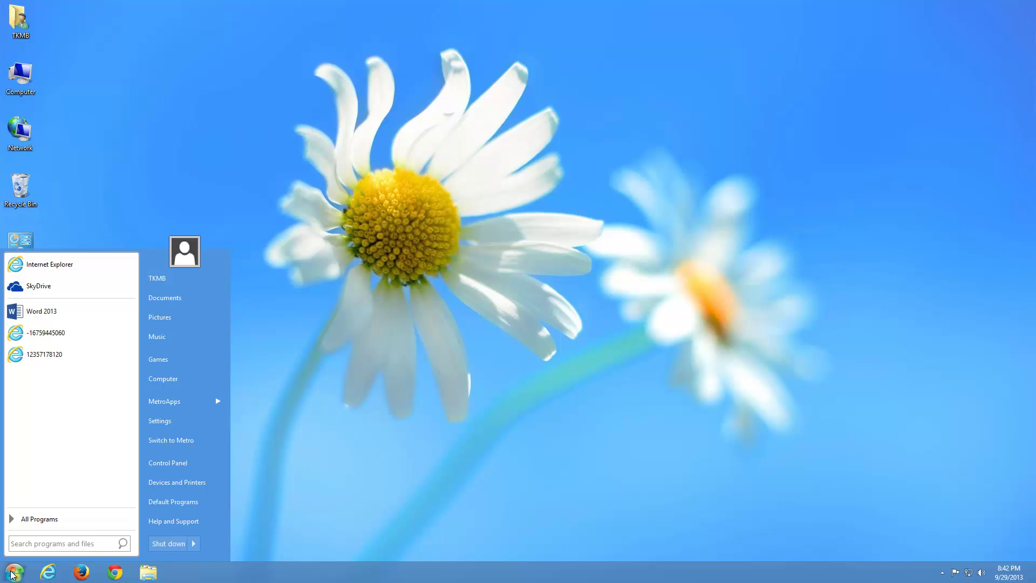
click(22, 518)
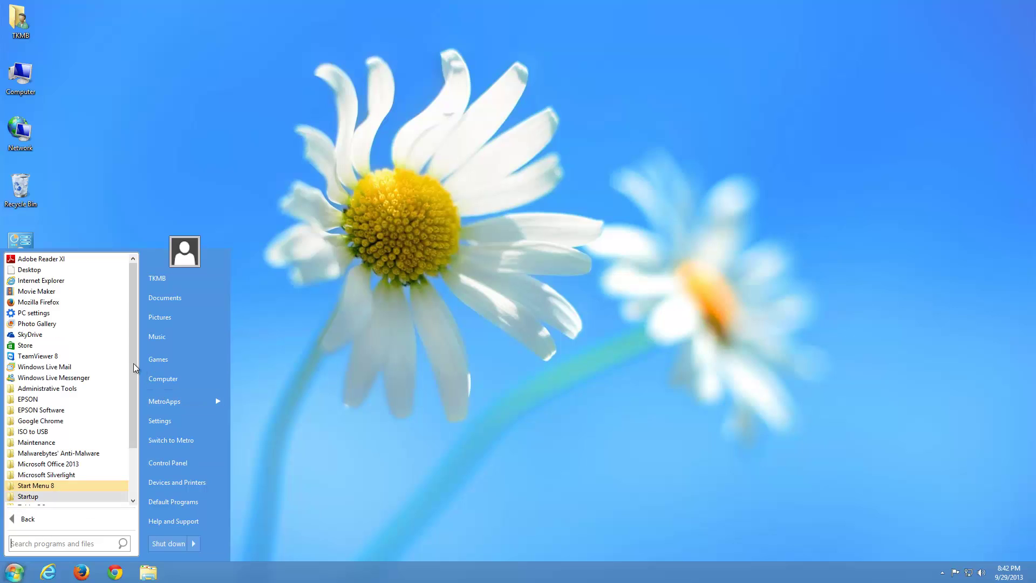
scroll(138, 432, down, 2)
scroll(141, 433, up, 2)
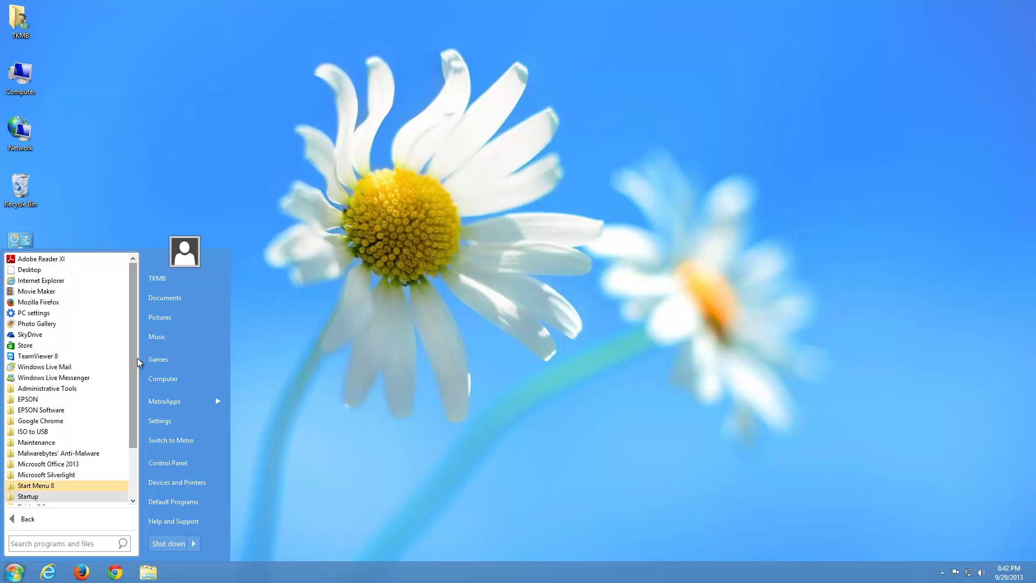
Close the Start menu and uninstall Start Menu 8 from Control Panel's Programs and Features.
click(372, 378)
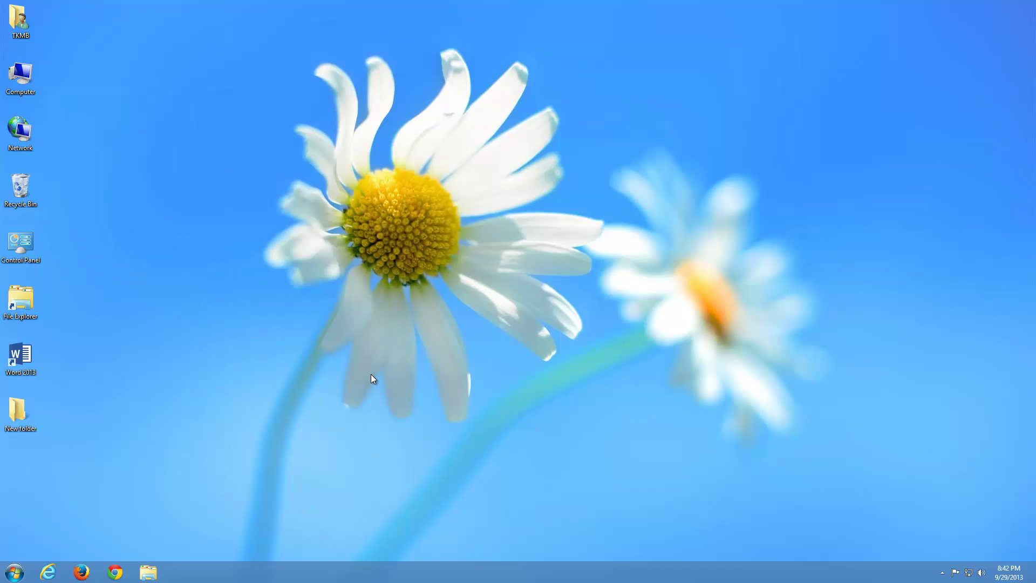
double_click(13, 245)
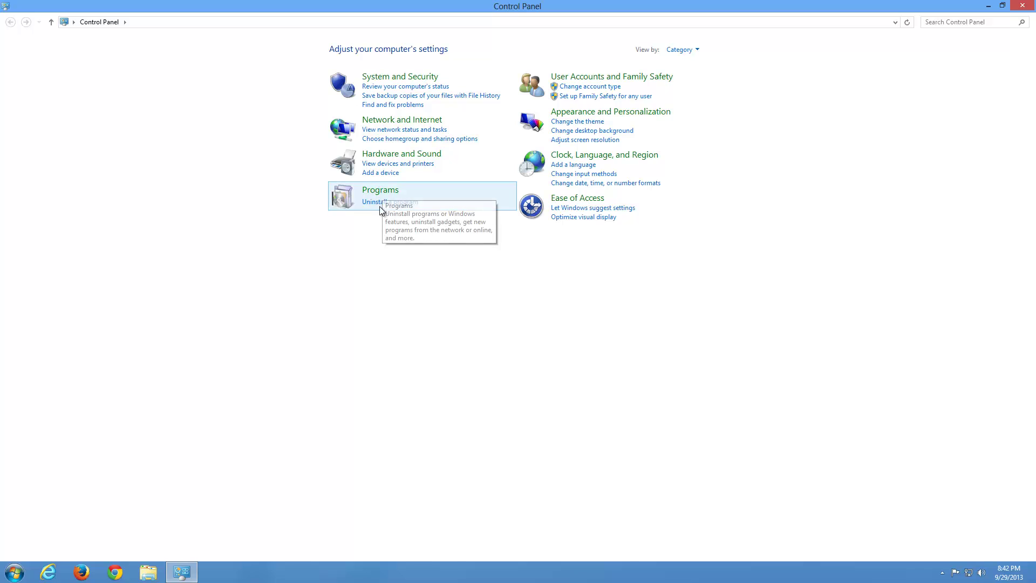
click(377, 203)
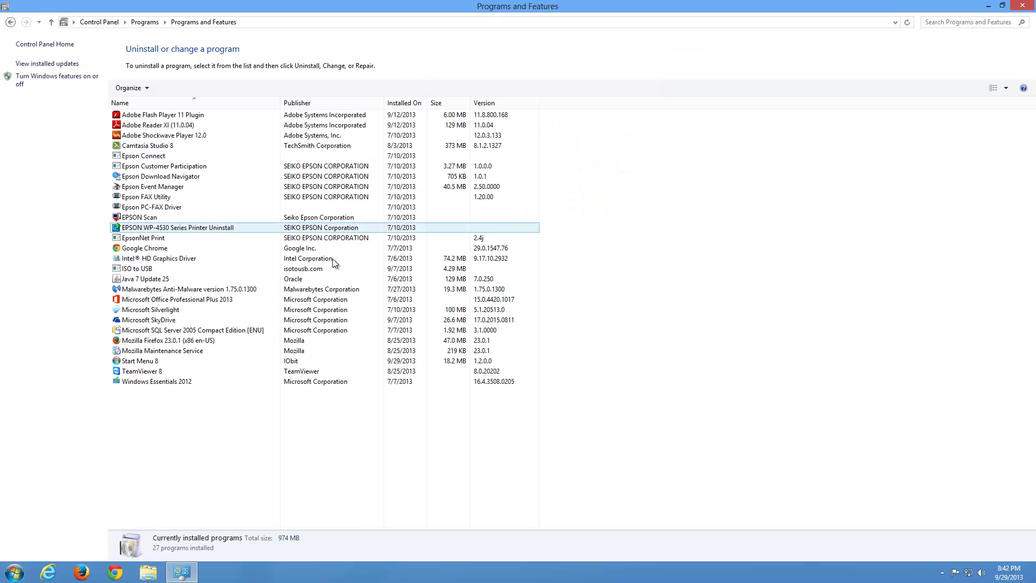
click(135, 361)
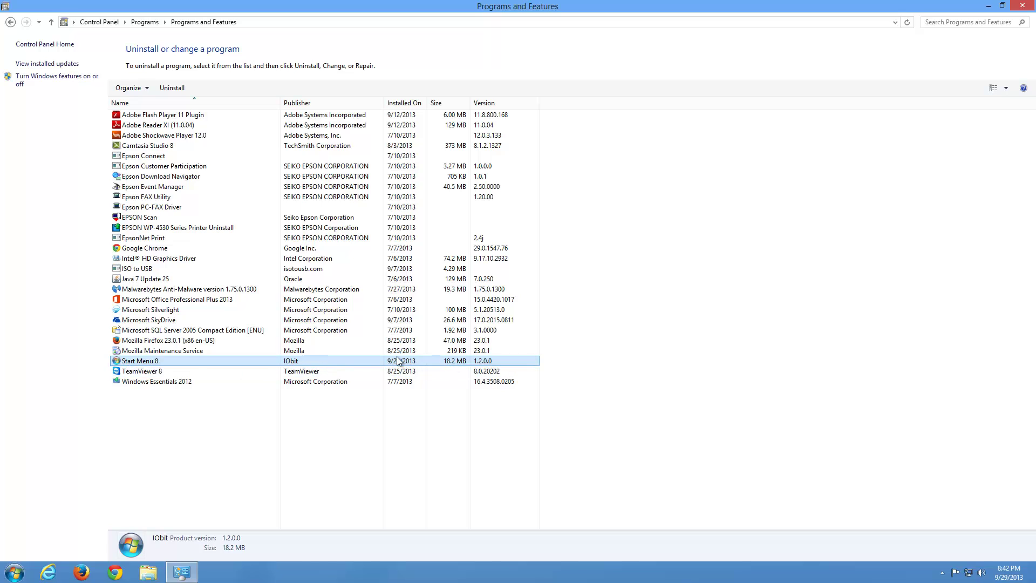
click(171, 87)
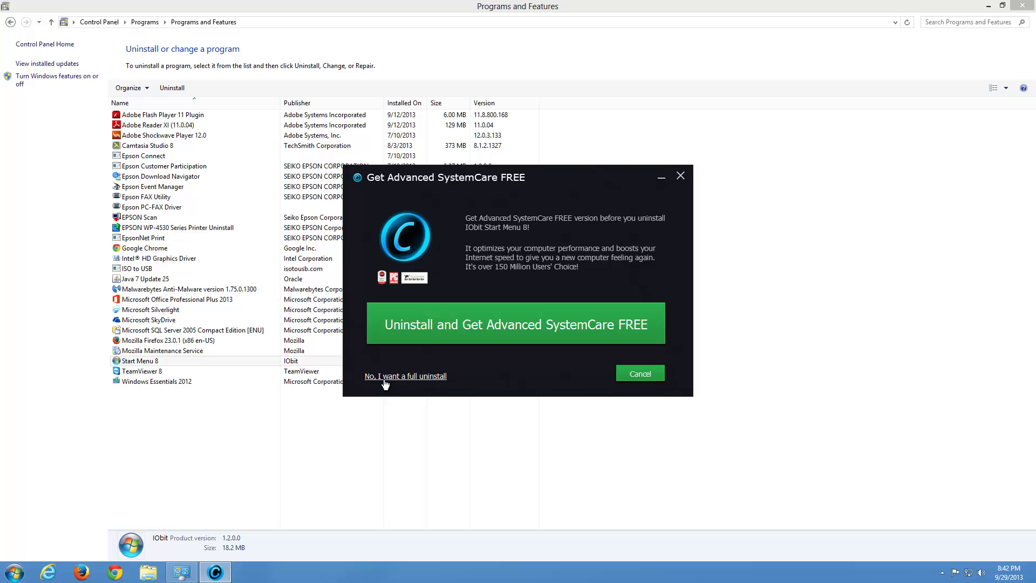
Choose the full uninstall without Advanced SystemCare, then close Programs and Features and the IE survey.
click(416, 376)
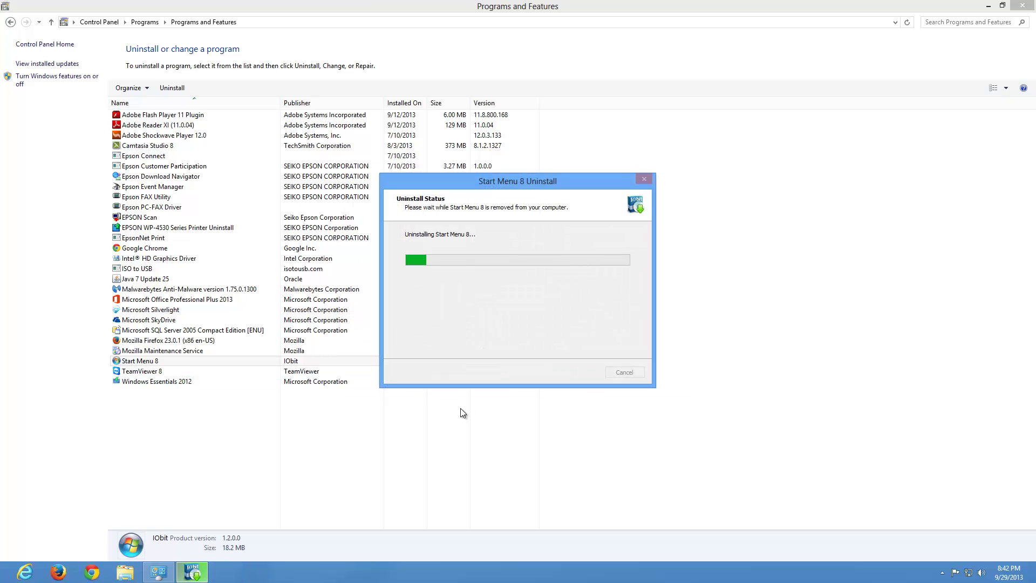
click(1027, 6)
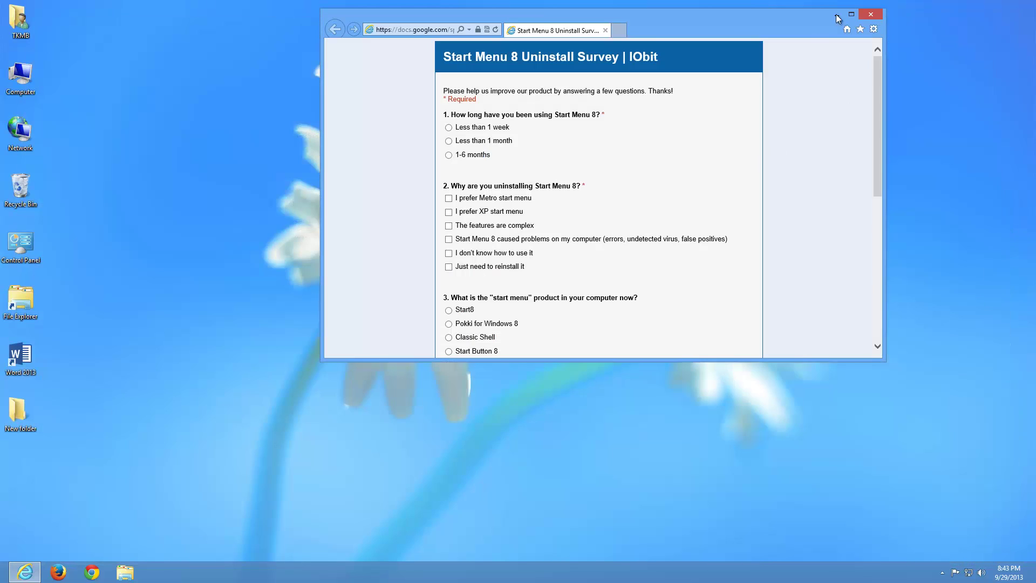
click(872, 15)
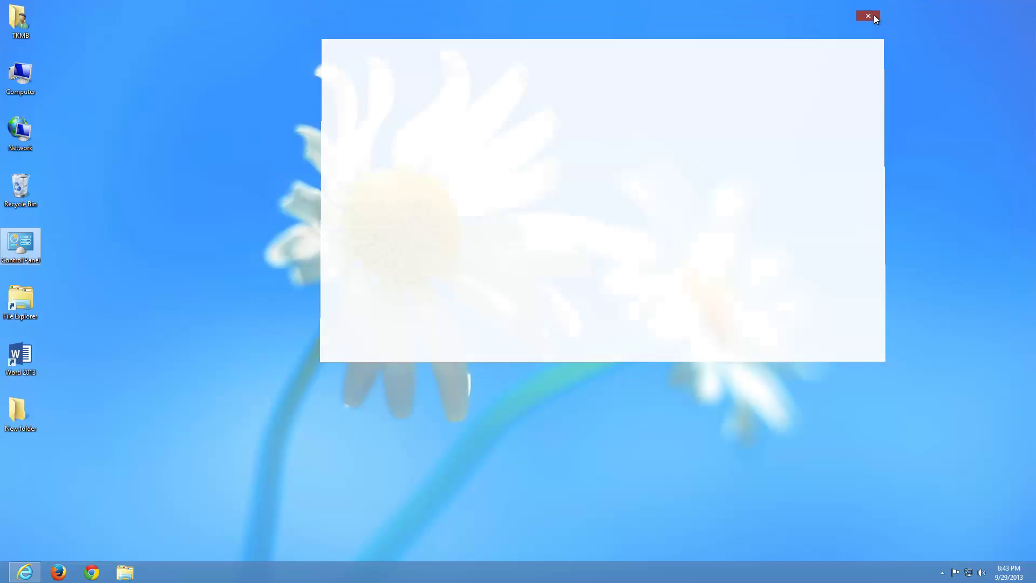